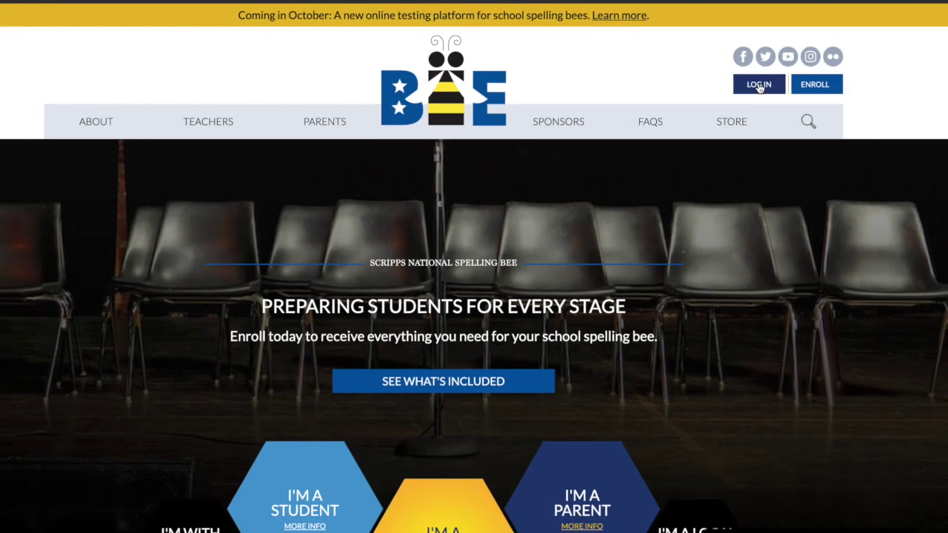
- Log in, go to the Online Testing Platform page, and begin teacher registration
left_click(759, 84)
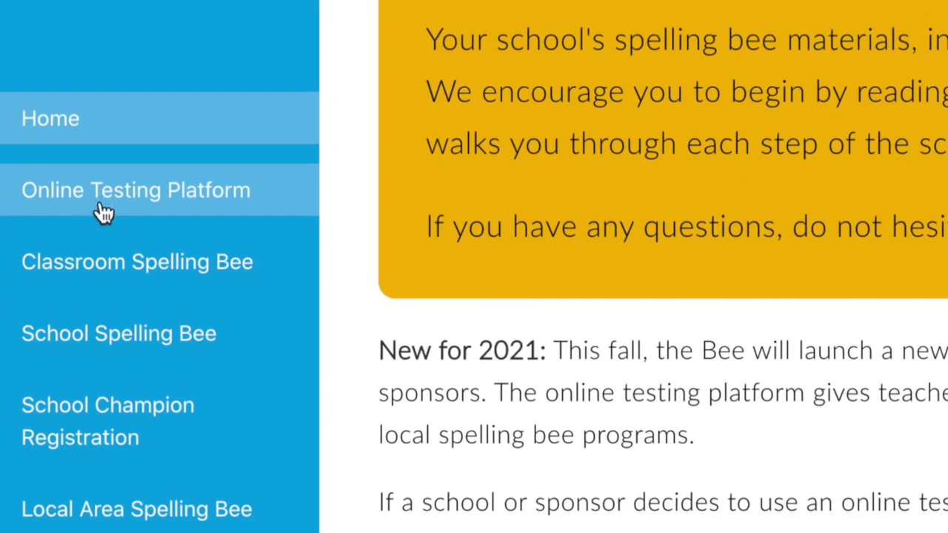
left_click(78, 206)
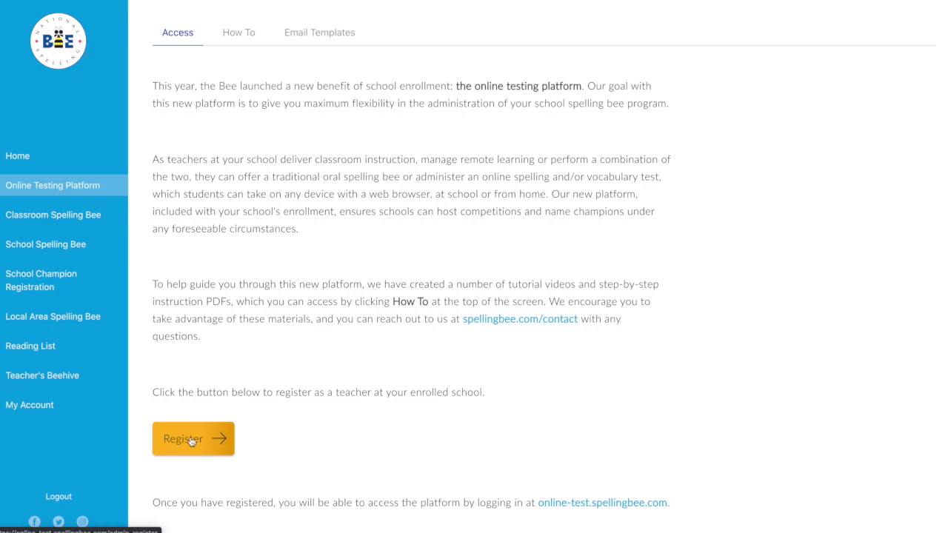
left_click(189, 442)
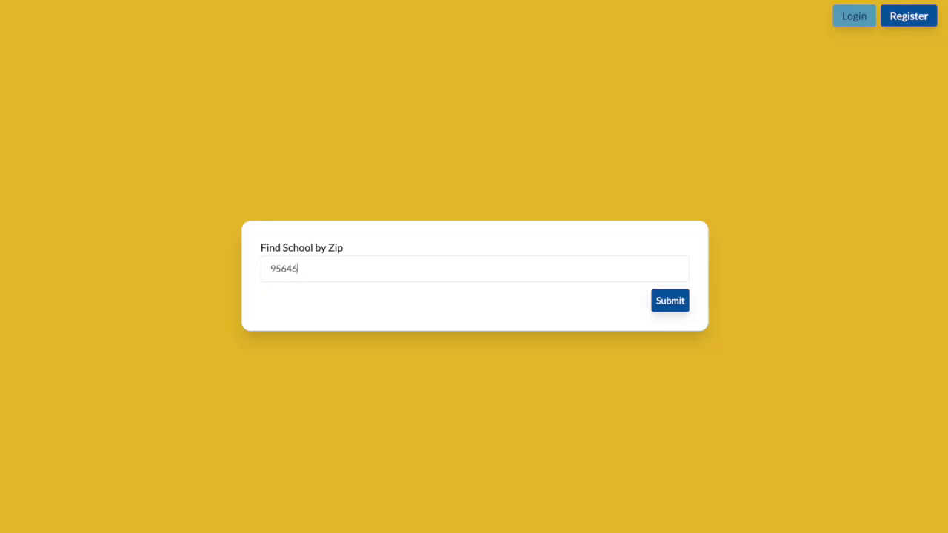
- Choose Example Private School from the zip-code lookup and enter the teacher's first and last name
left_click(672, 299)
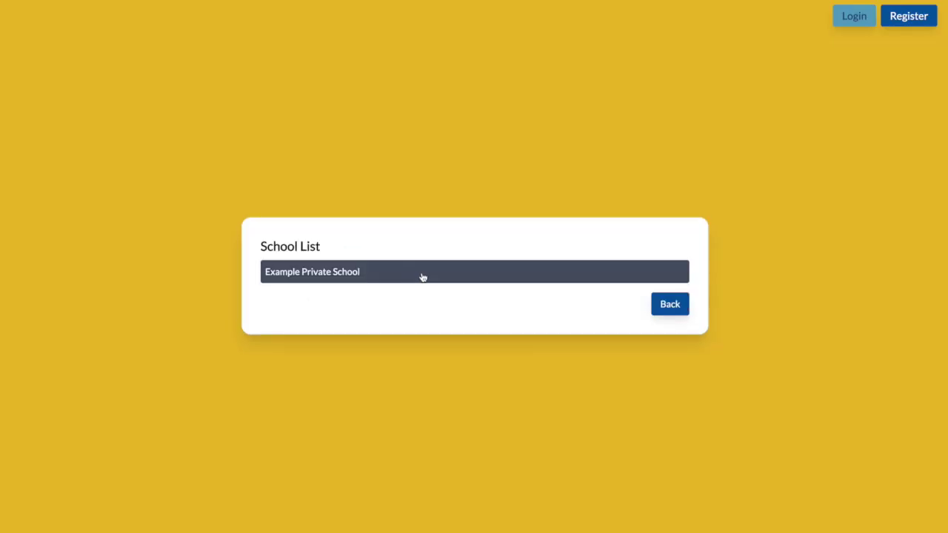
left_click(387, 274)
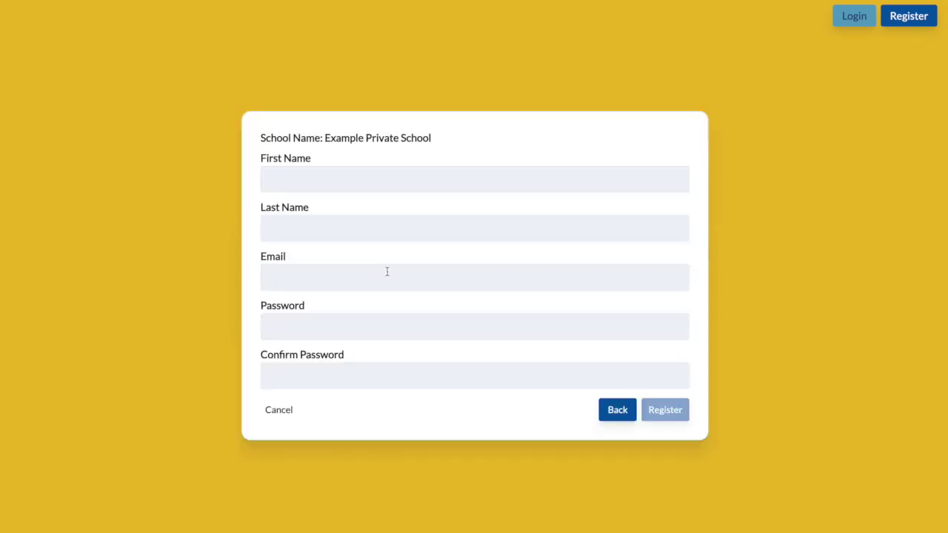
left_click(310, 191)
key("Tab")
- Enter and confirm the account password, register, and log in with the emailed verification code
key("Tab")
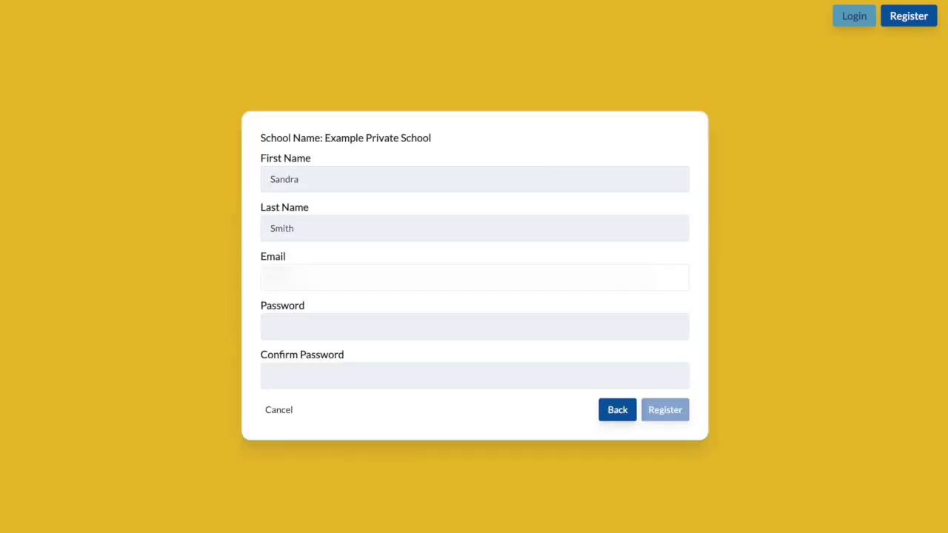
key("Tab")
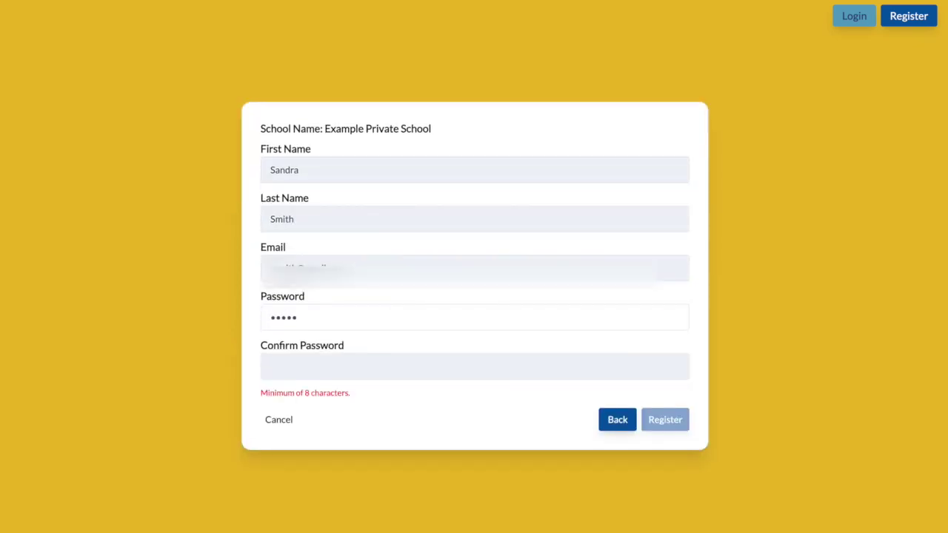
key("Tab")
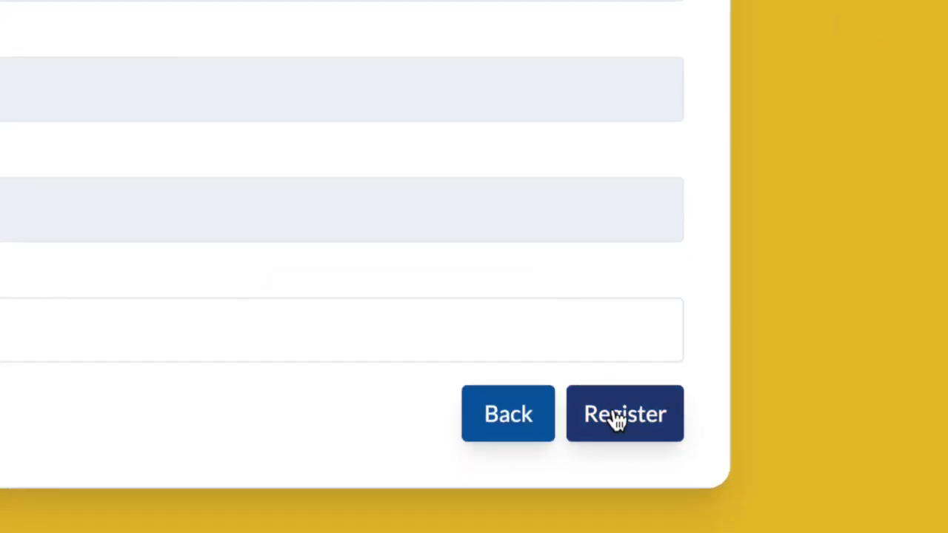
left_click(650, 409)
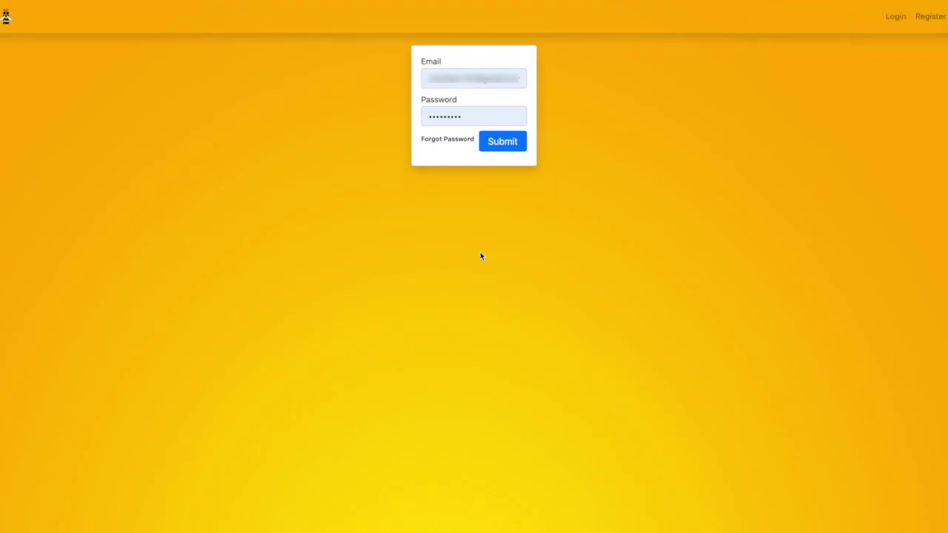
left_click(507, 146)
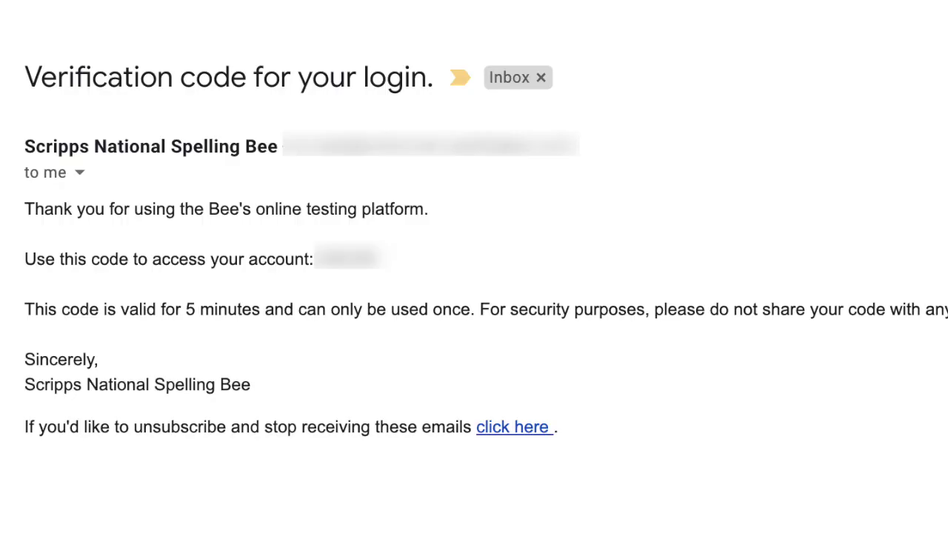
type("1")
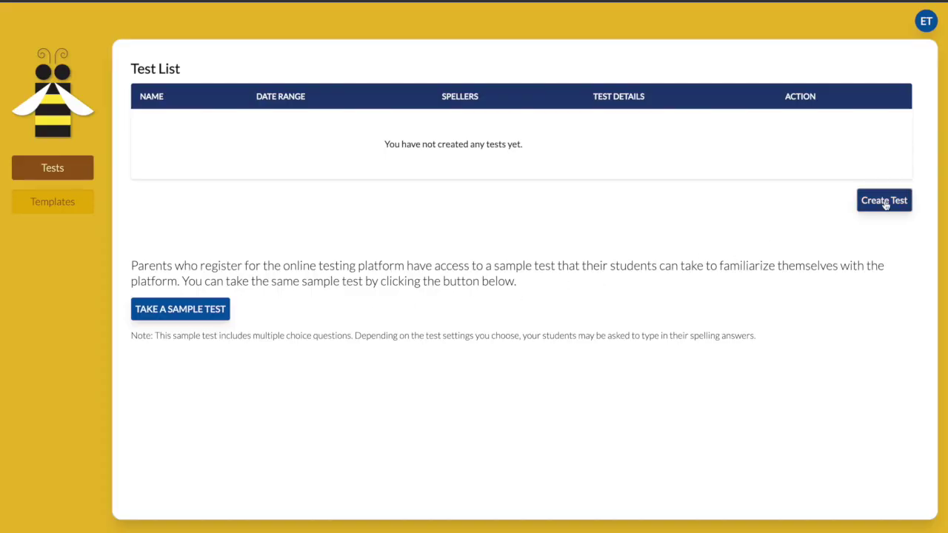
- Start a new test and view the 'Assign it' form
left_click(885, 202)
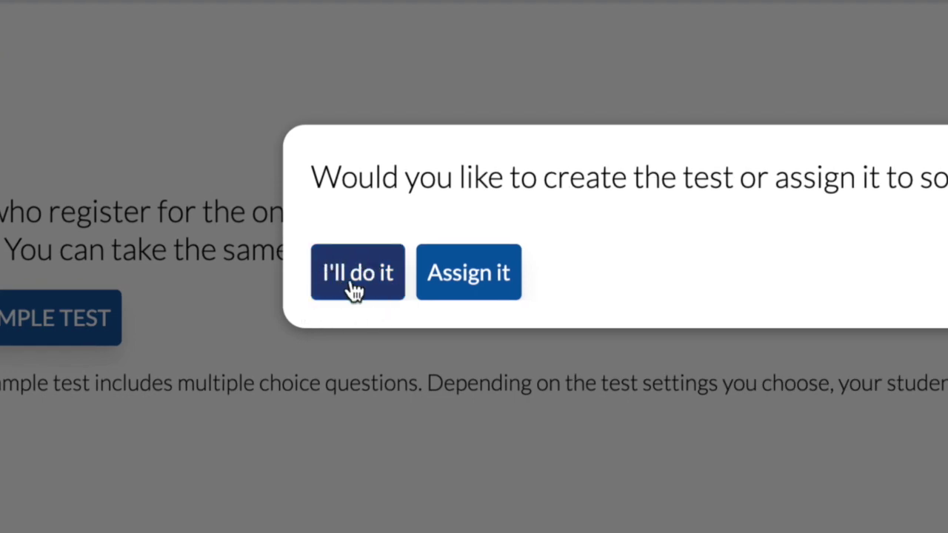
left_click(494, 295)
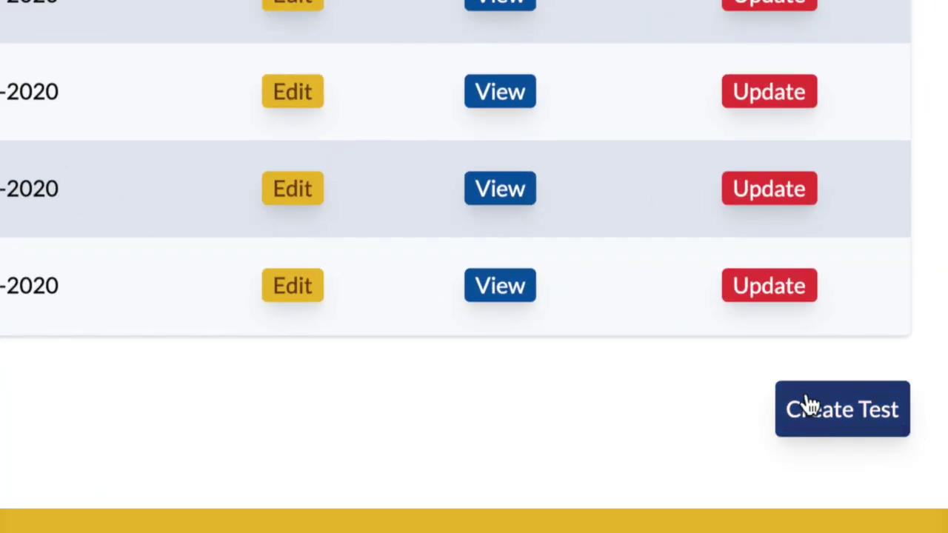
- Build a new test yourself as a timed test using Bee Recommended Settings
left_click(878, 419)
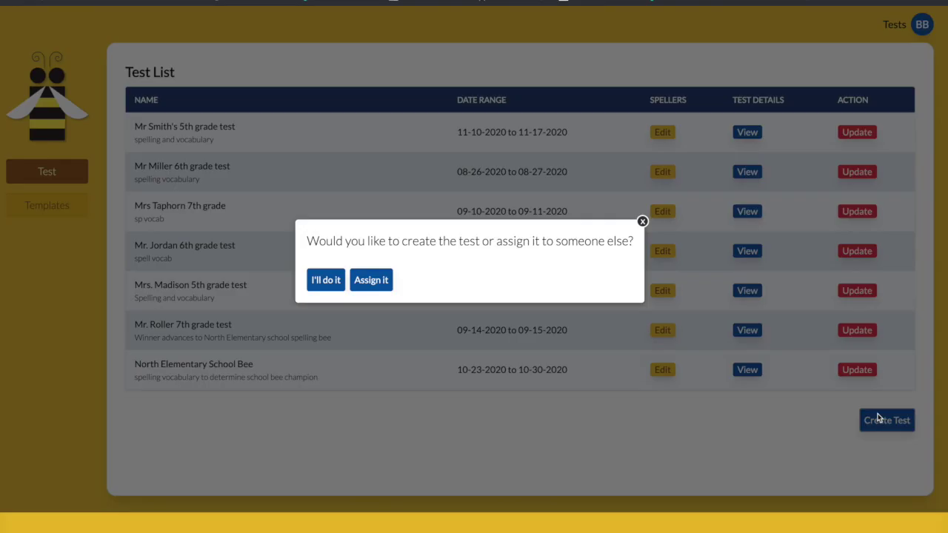
left_click(326, 280)
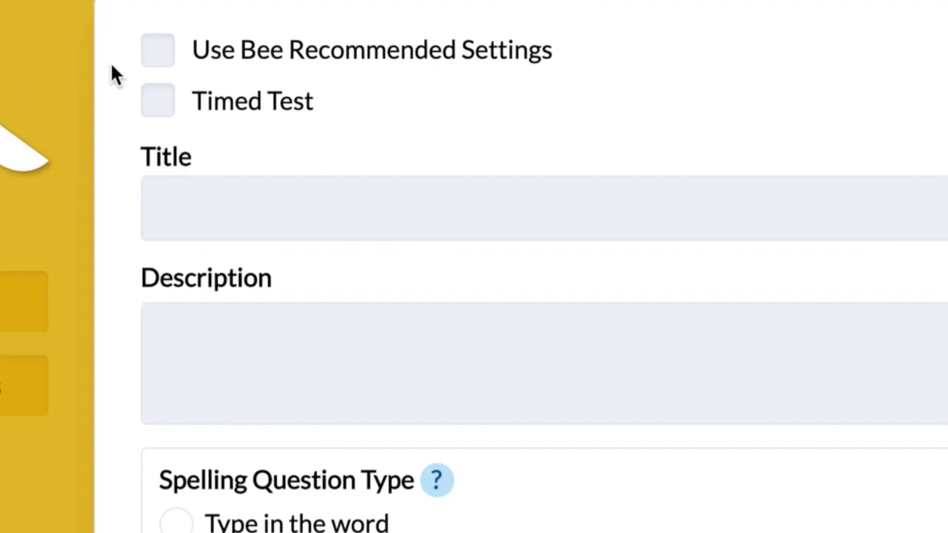
left_click(165, 55)
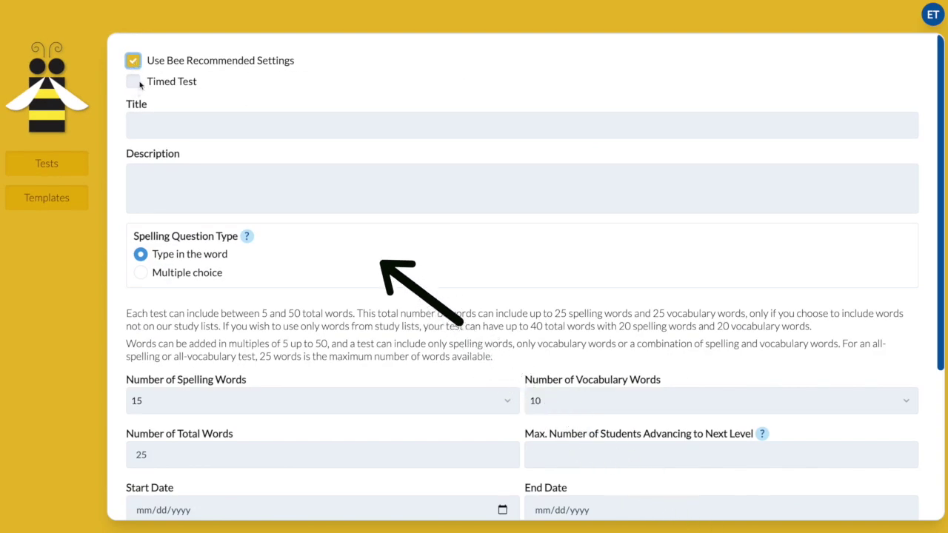
left_click(133, 82)
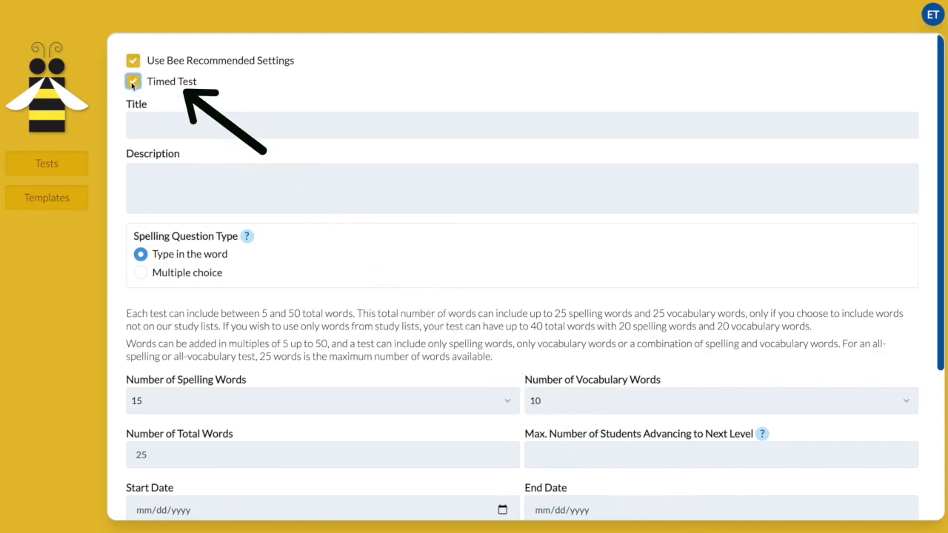
- Title it as the teacher's 6th Grade Test, add the spelling-and-vocabulary description, and use multiple-choice spelling
left_click(135, 124)
type("Mr. Smith's 6th")
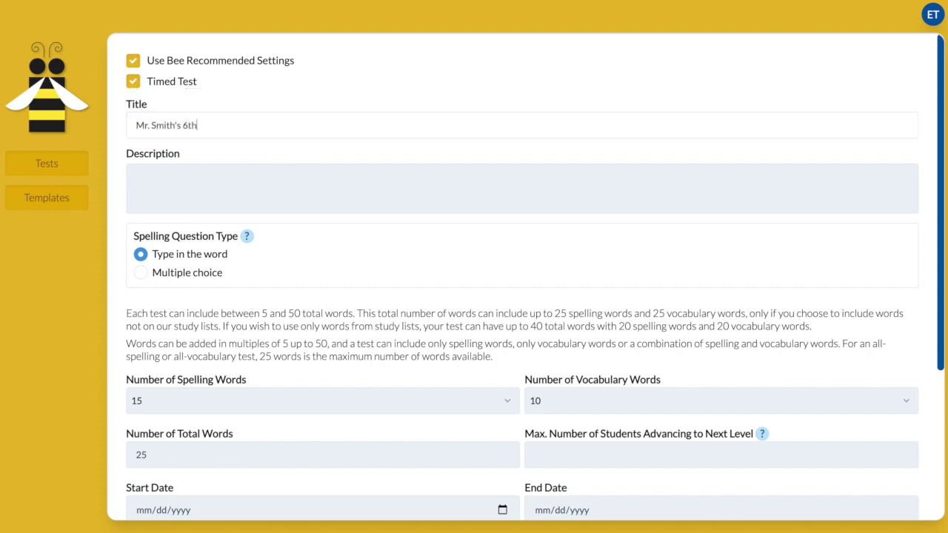
type(" Grade Test")
key("Tab")
type("Spelling ")
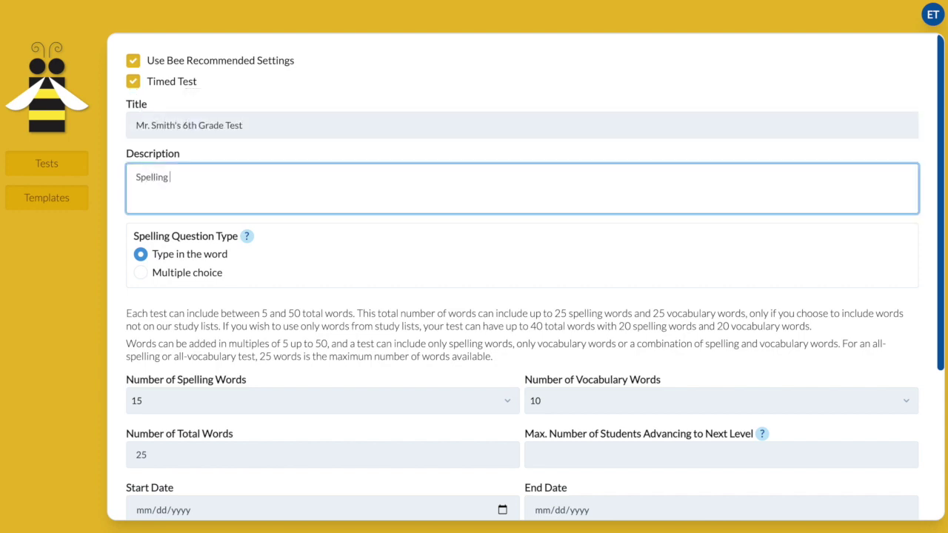
type("and Vocabulary and winm")
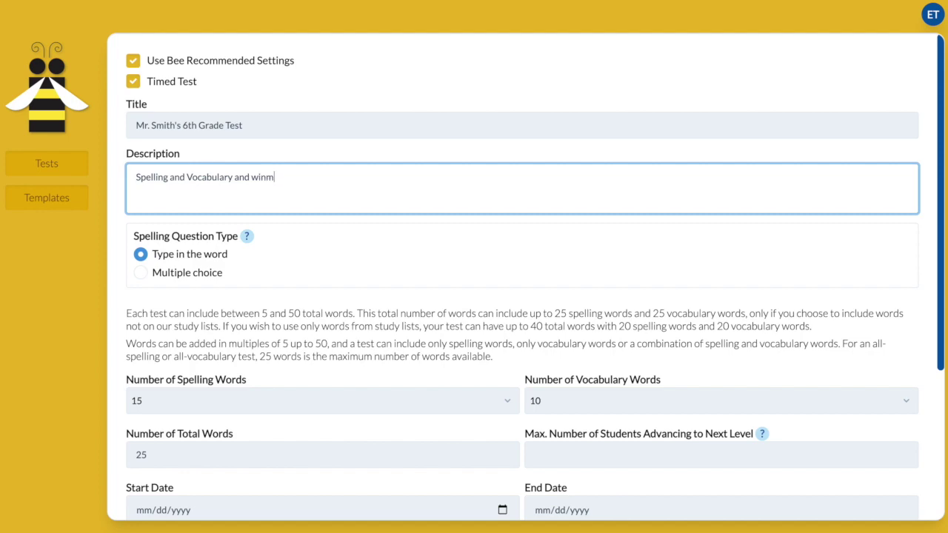
type("er advances to school bee")
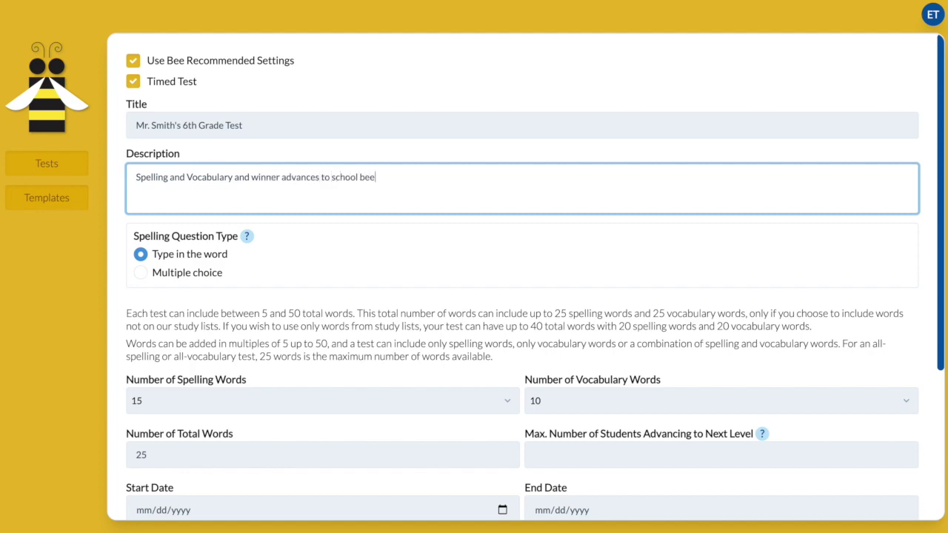
left_click(166, 285)
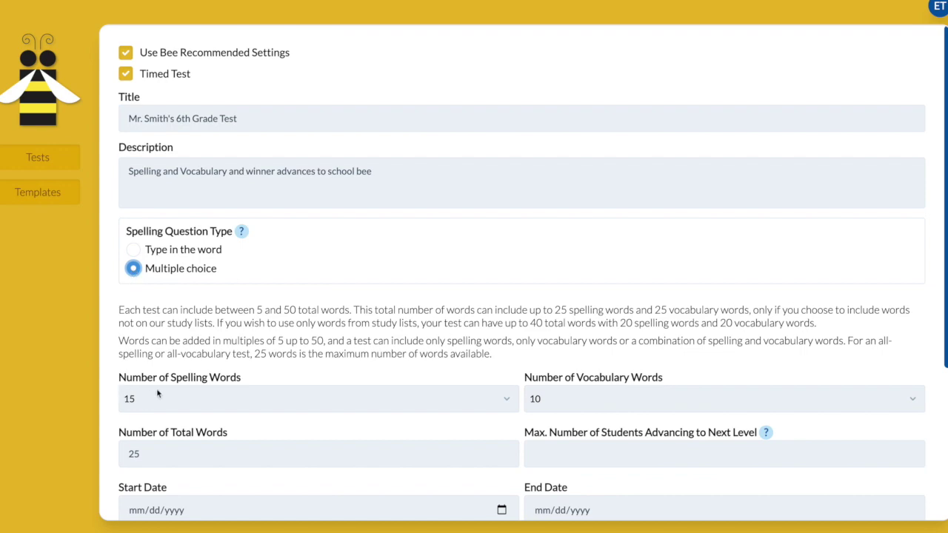
- Set 20 spelling words, 20 vocabulary words, and a maximum of 1 student advancing
left_click(237, 83)
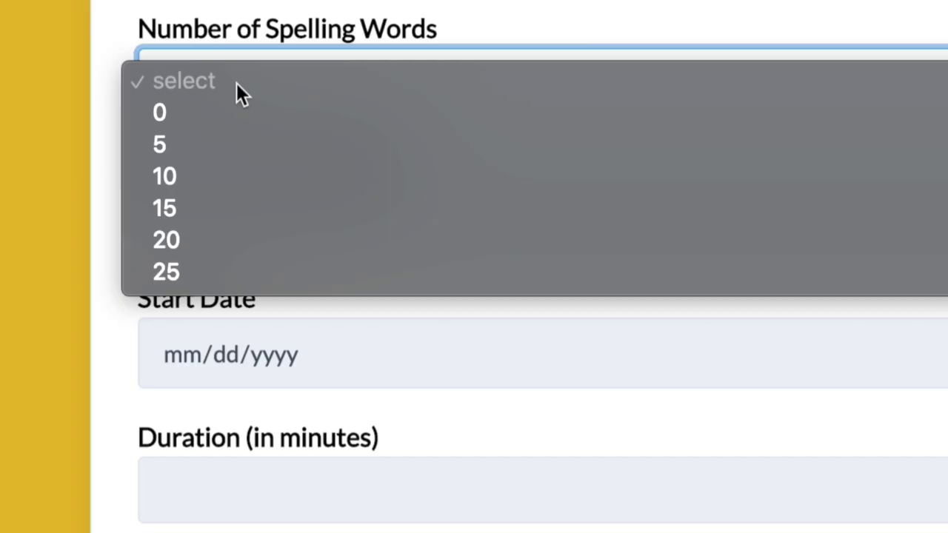
left_click(170, 232)
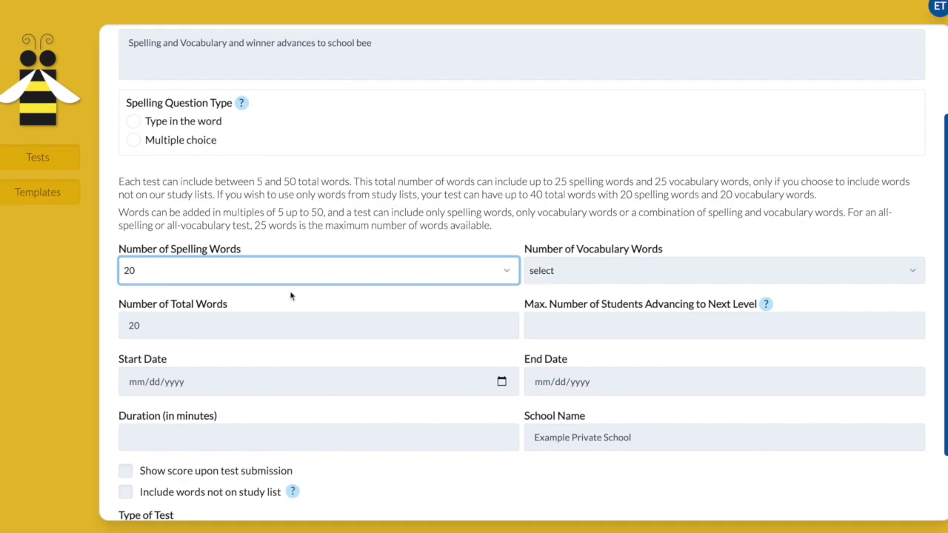
left_click(543, 277)
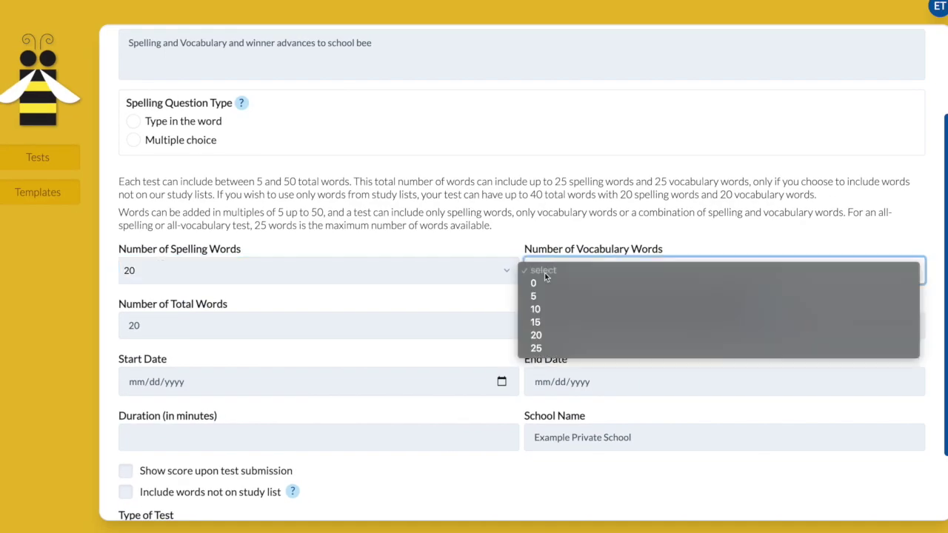
left_click(538, 335)
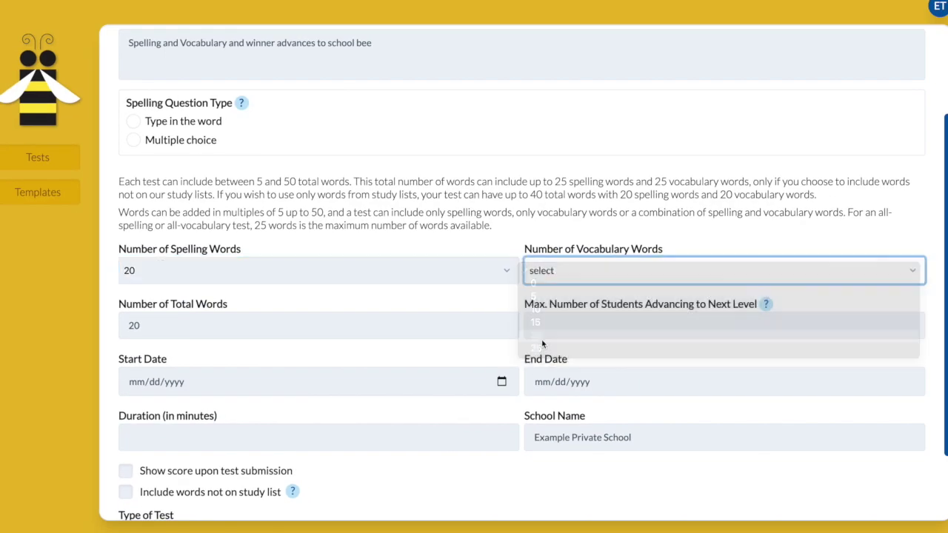
left_click(157, 331)
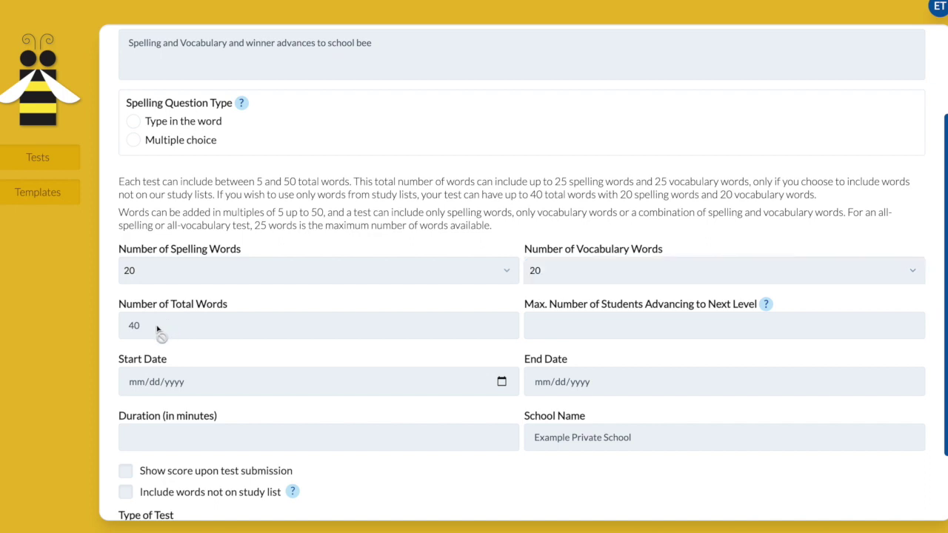
left_click(581, 329)
type("1")
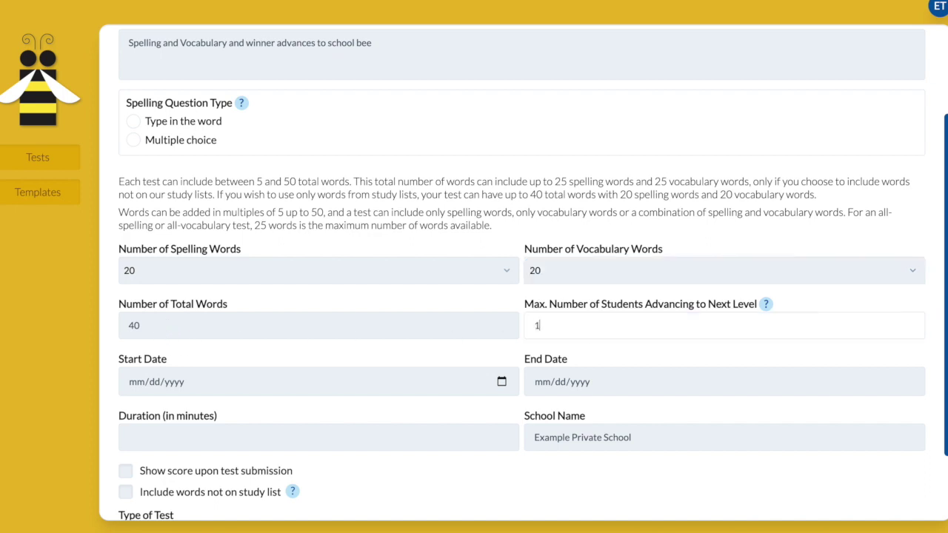
- Check the School Champion Registration page and highlight the sponsor's advancing-student limit
left_click(502, 383)
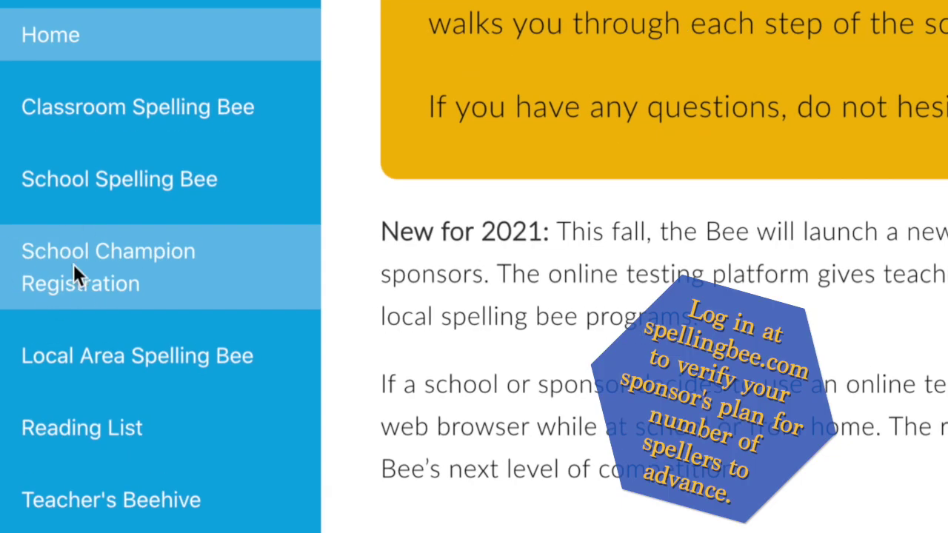
left_click(31, 267)
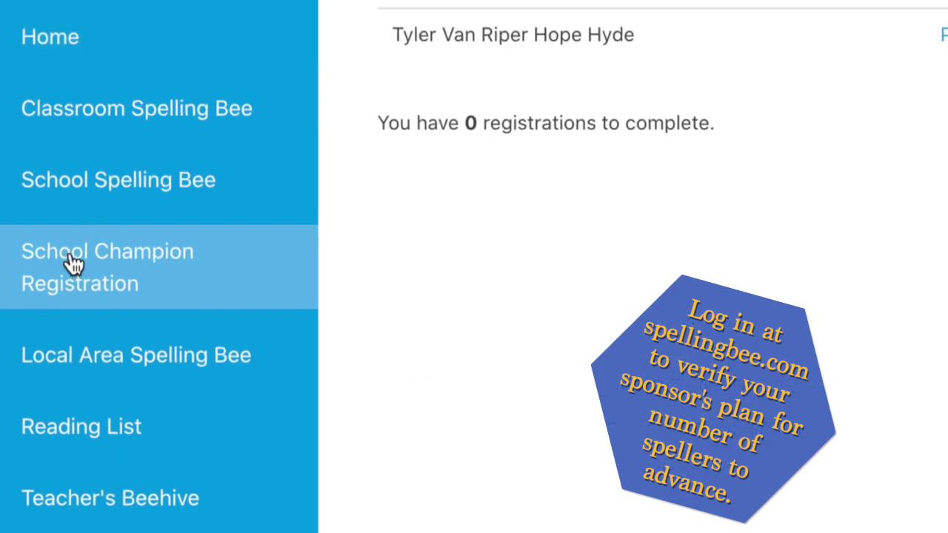
left_click_drag(155, 109, 377, 107)
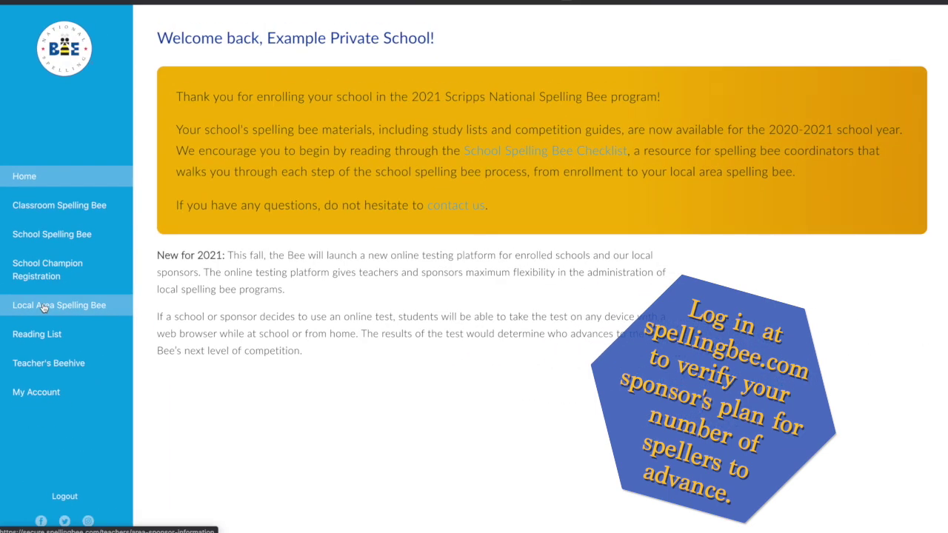
- Open the Local Area Spelling Bee page listing the sponsor's key contacts
left_click(43, 307)
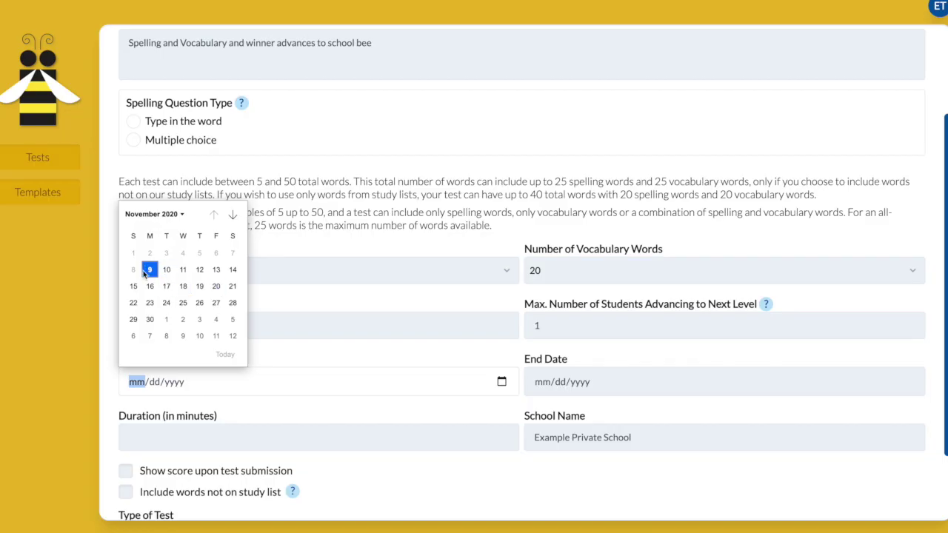
- Set the test dates from 11/09/2020 to 11/13/2020
left_click(147, 272)
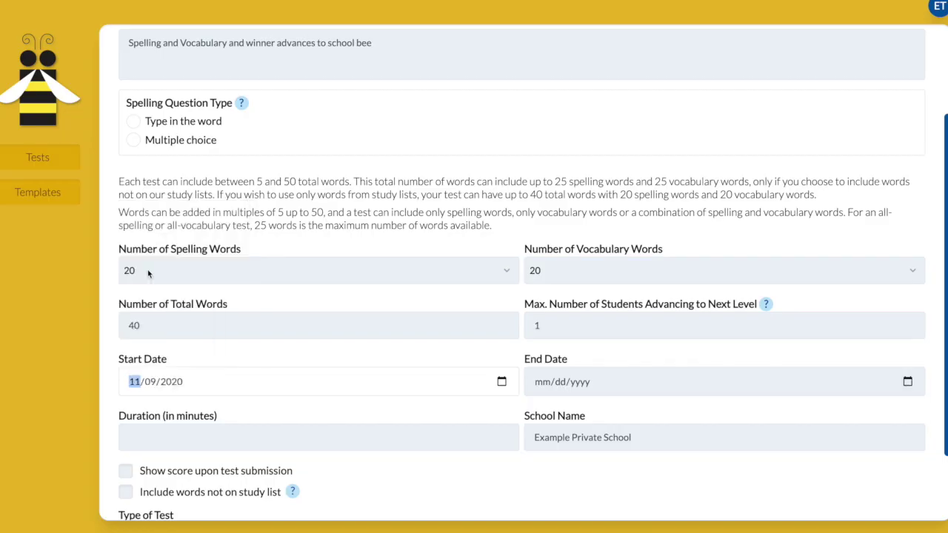
left_click(625, 383)
left_click(915, 382)
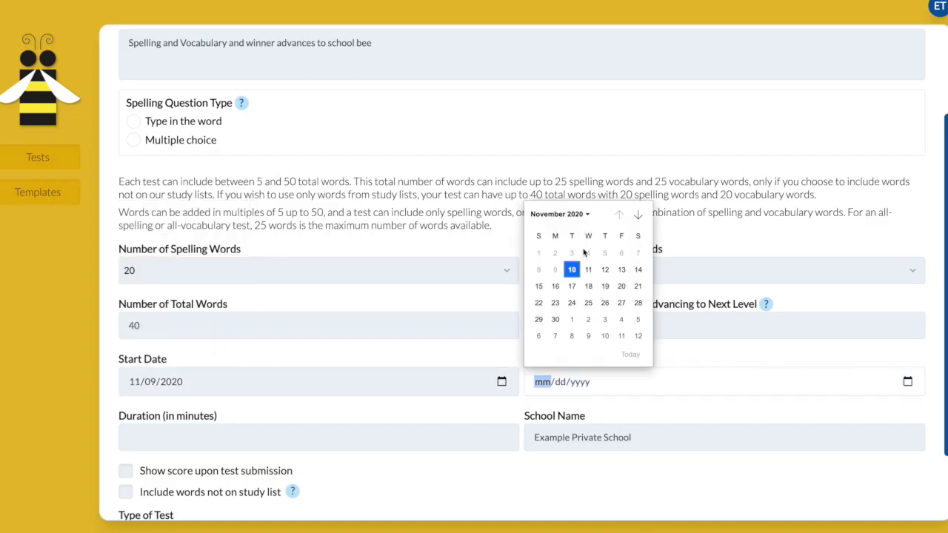
left_click(622, 270)
- Set a 25-minute duration, show scores upon submission, and tick a grade 7 student
left_click(329, 437)
type("25")
scroll(153, 504, "down", 3)
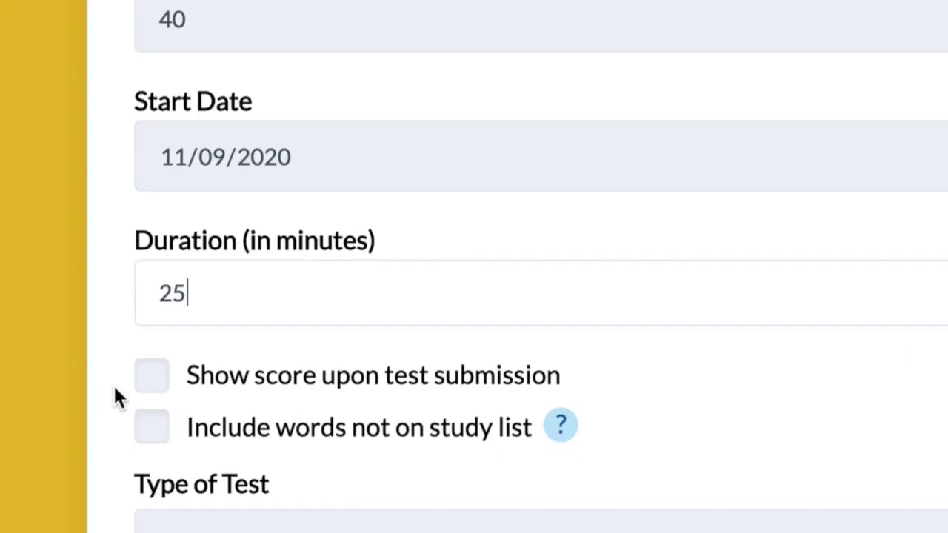
left_click(125, 383)
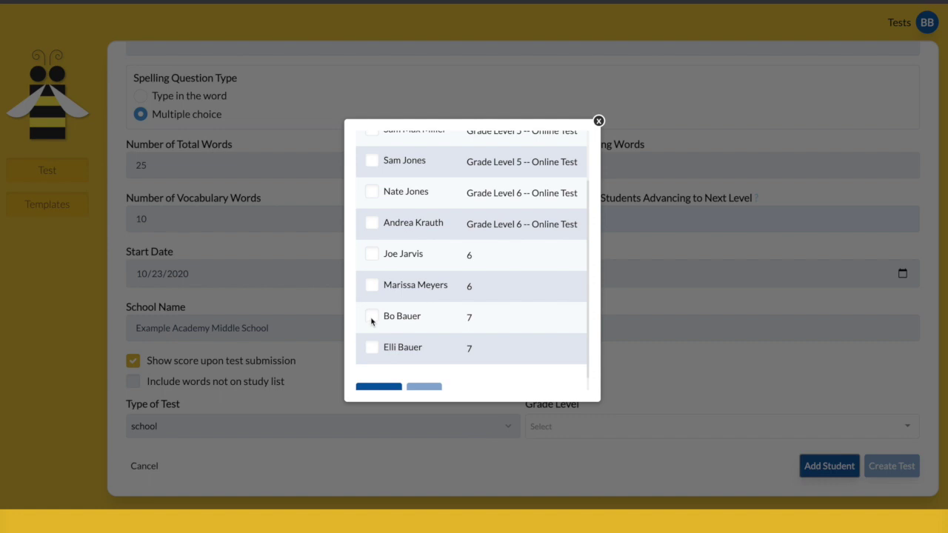
left_click(372, 318)
- Tick three grade 6 students and one grade 5 student, add them, and create the test
left_click(372, 286)
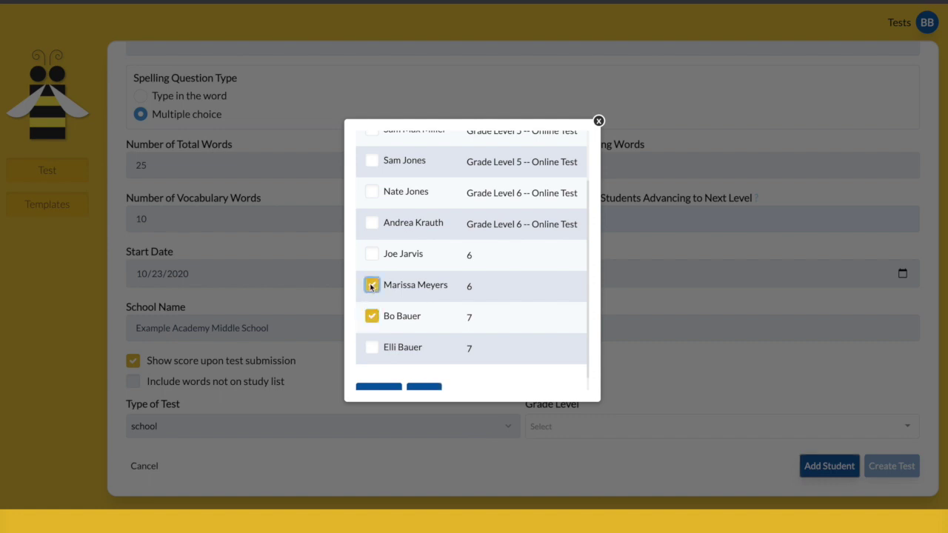
left_click(372, 254)
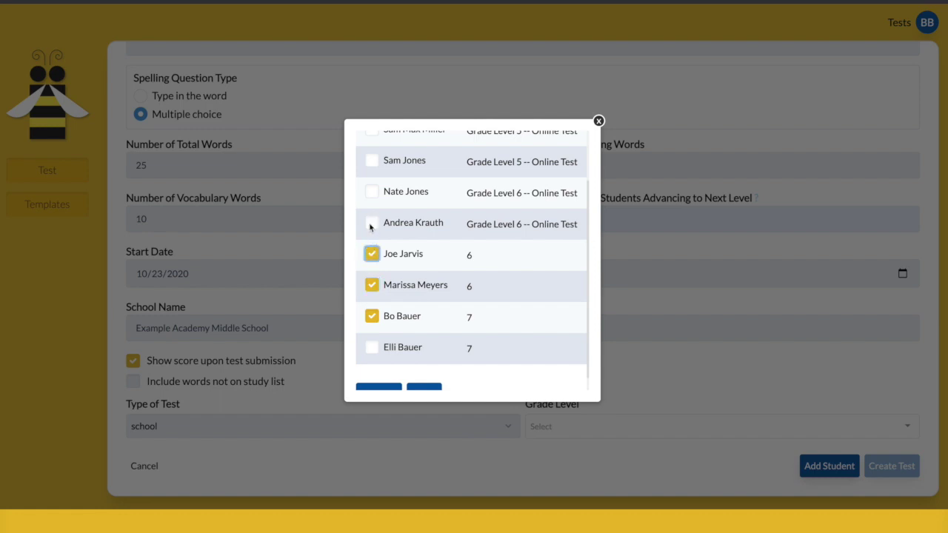
left_click(372, 224)
scroll(372, 194, "up", 2)
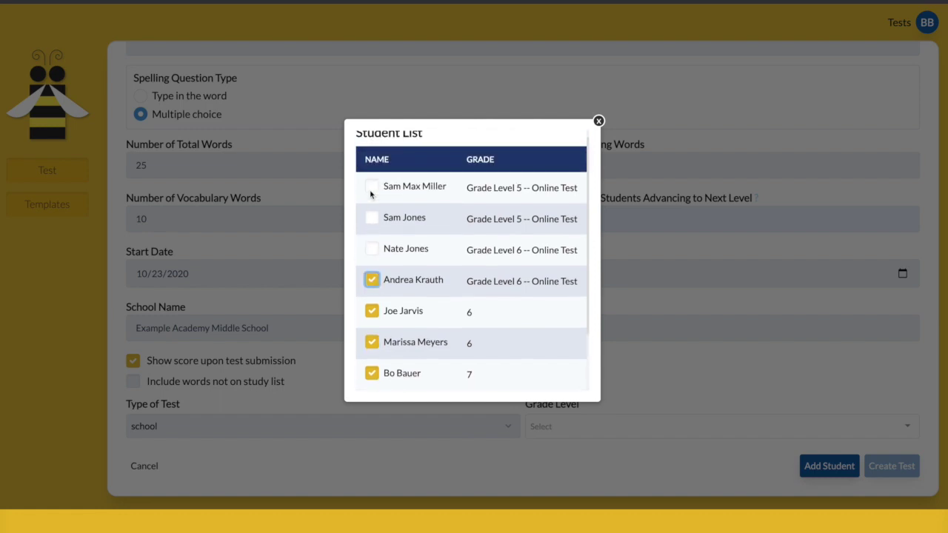
left_click(372, 216)
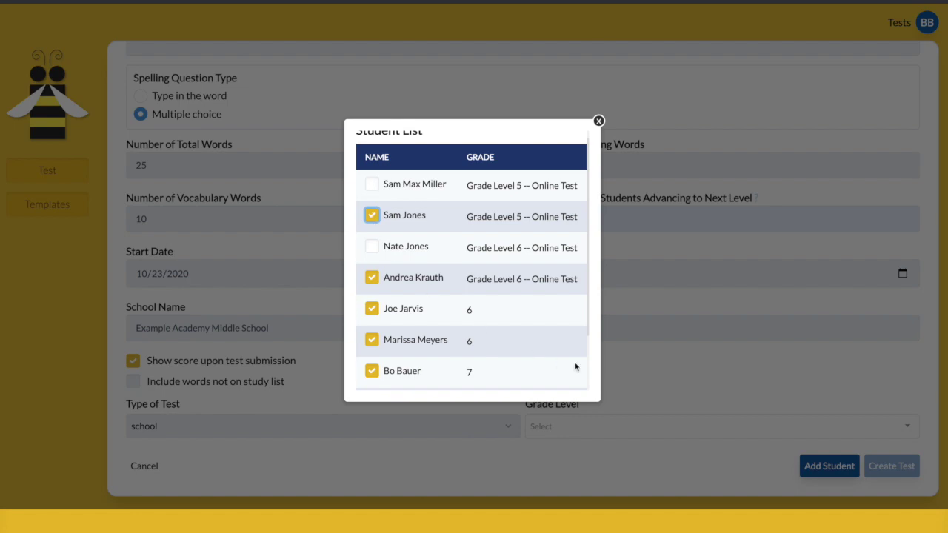
scroll(575, 368, "down", 2)
left_click(423, 378)
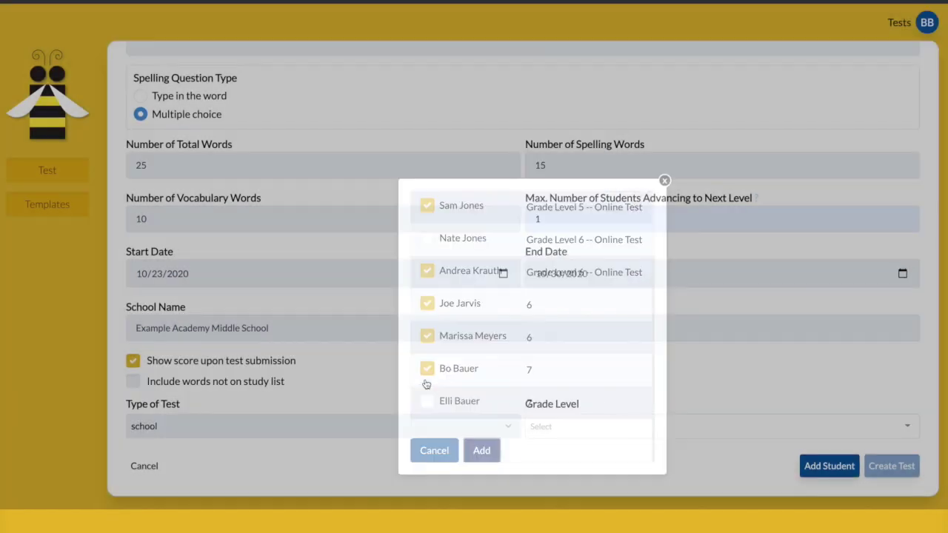
left_click(890, 468)
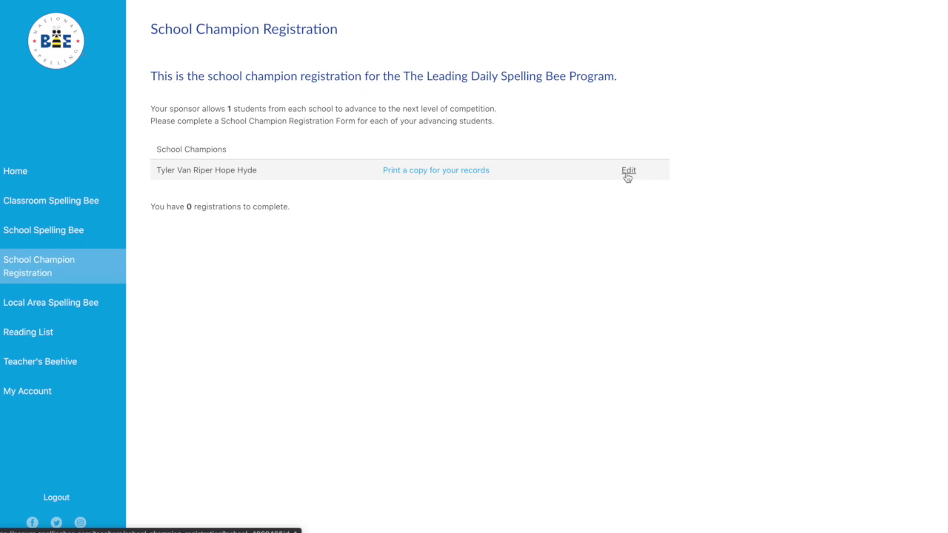
- Open the champion's registration for editing, then return to the School Champion Registration list
left_click(627, 175)
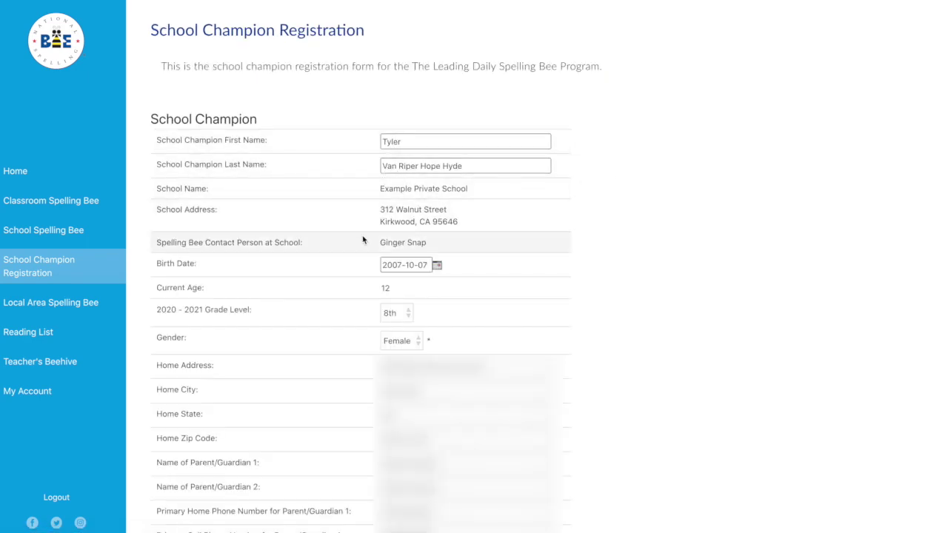
left_click(31, 265)
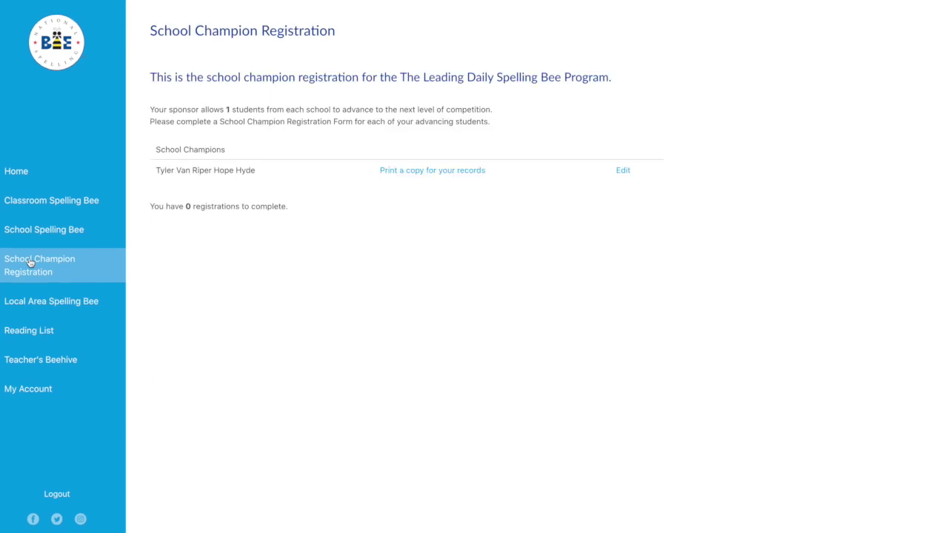